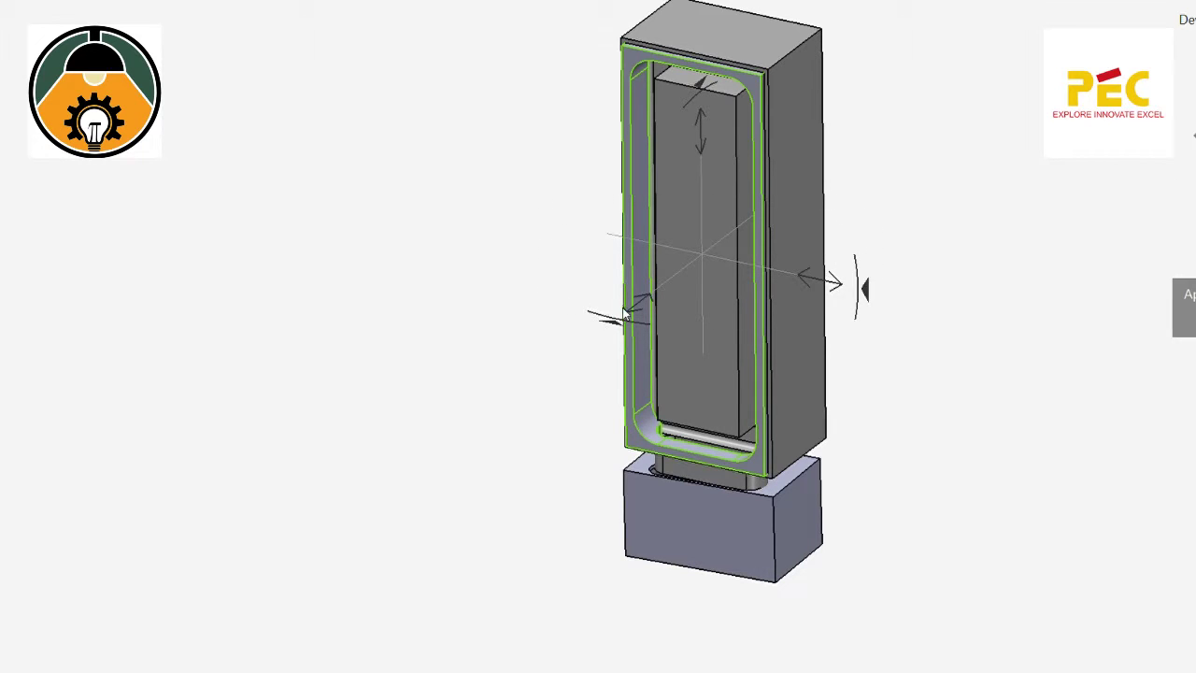
drag(635, 306, 539, 371)
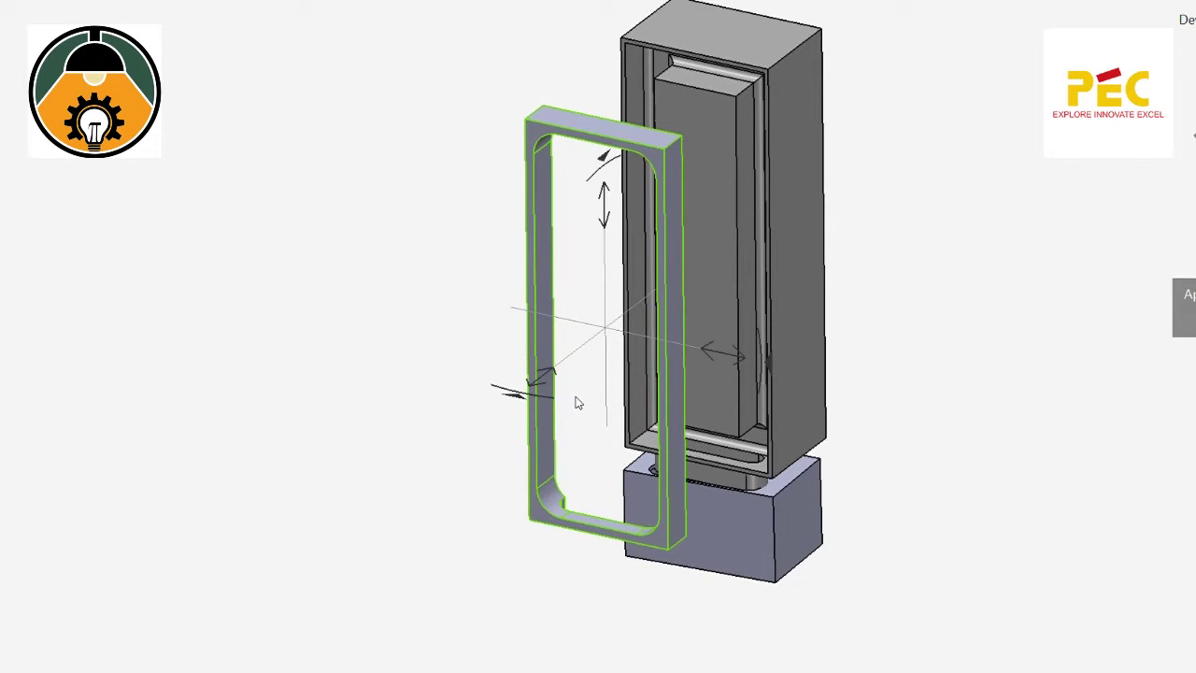
click(712, 454)
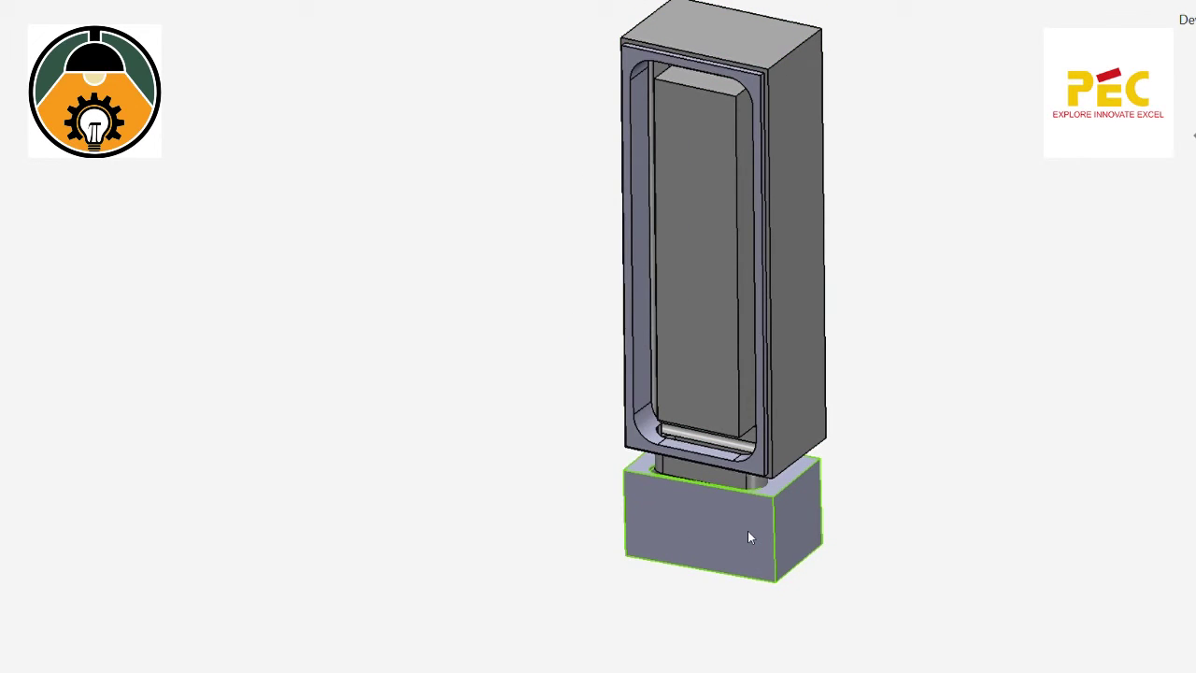